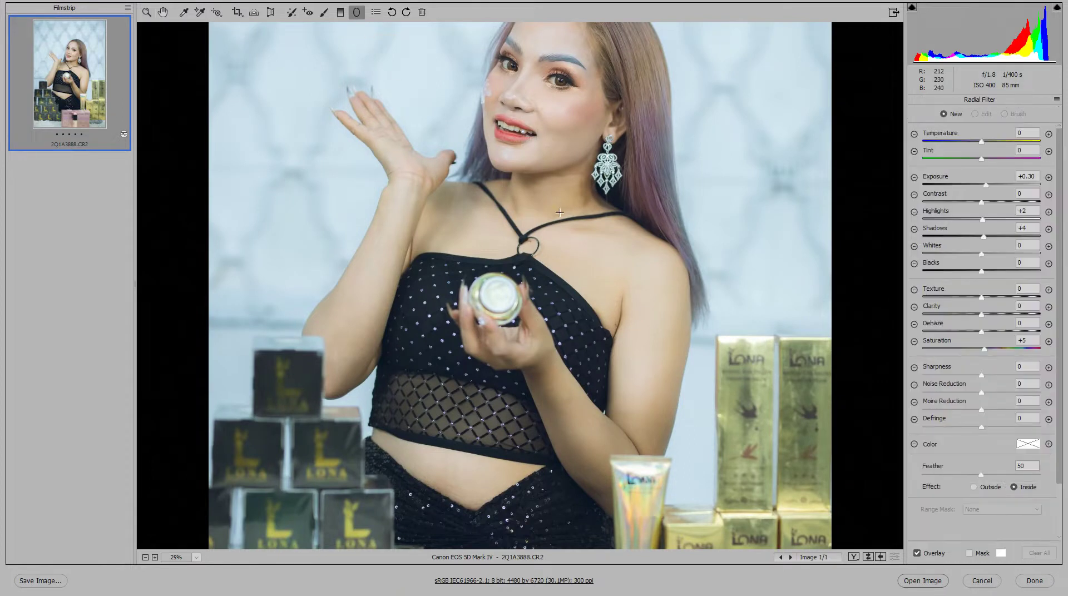
Step: Add inside-effect radial filters with exposure +0.30 over the neck, both arms, the shoulder, the midriff and the area beside the earring
{"action": "left_click_drag", "start_coordinate": [562, 193], "coordinate": [660, 258]}
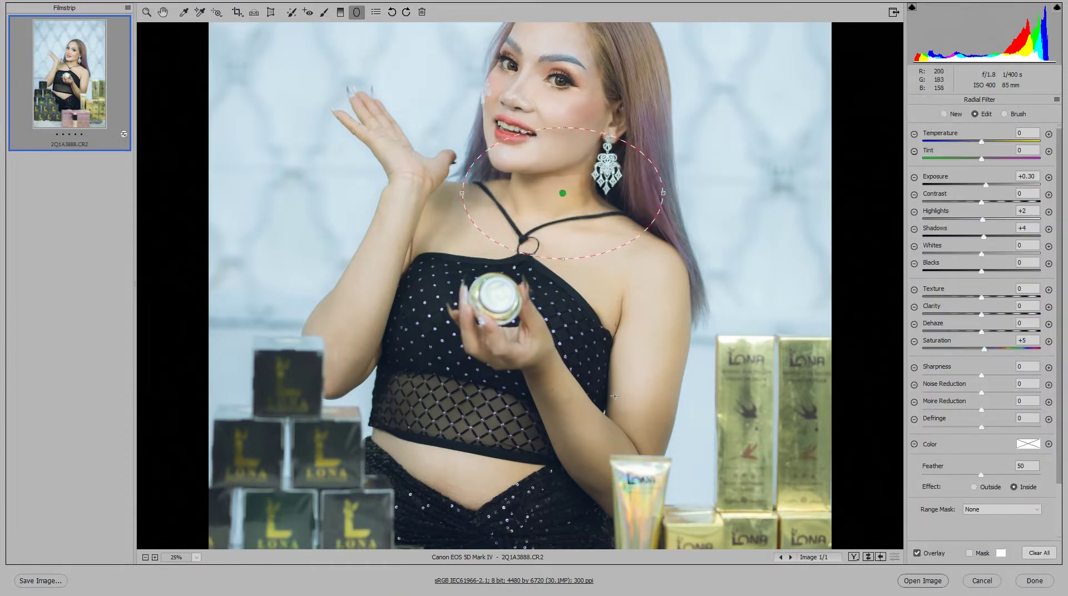
{"action": "left_click_drag", "start_coordinate": [587, 458], "coordinate": [705, 583]}
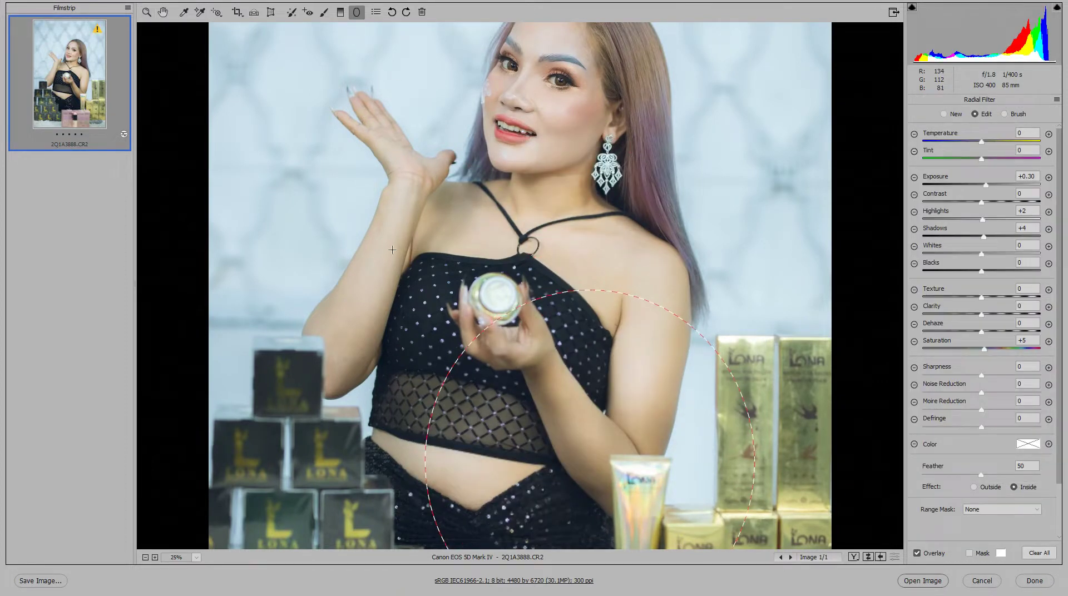
{"action": "left_click_drag", "start_coordinate": [371, 326], "coordinate": [474, 469]}
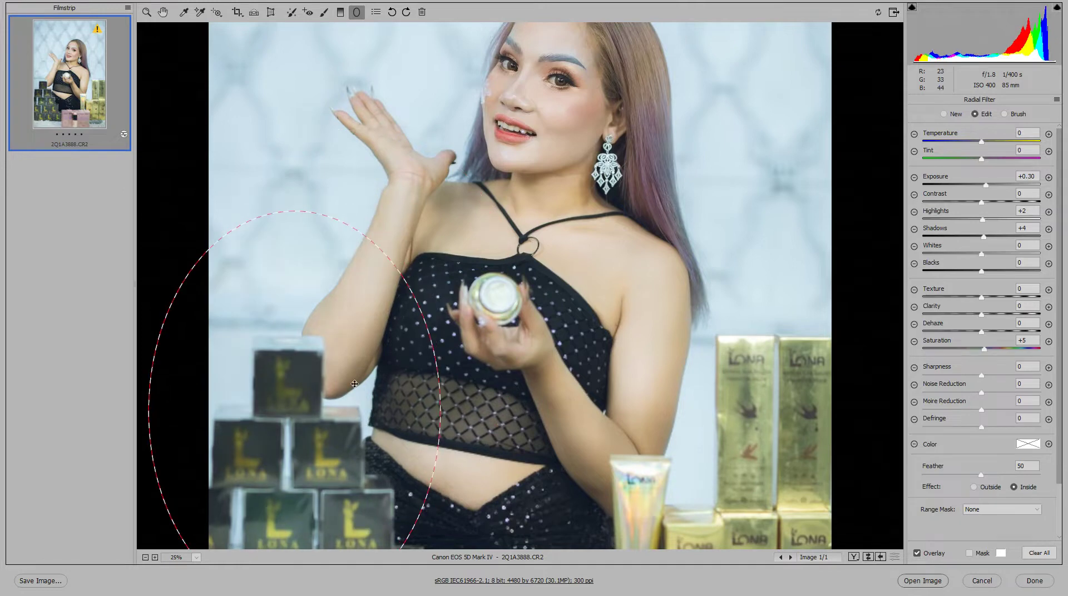
{"action": "key", "text": "ctrl+minus"}
{"action": "left_click_drag", "start_coordinate": [495, 242], "coordinate": [522, 277]}
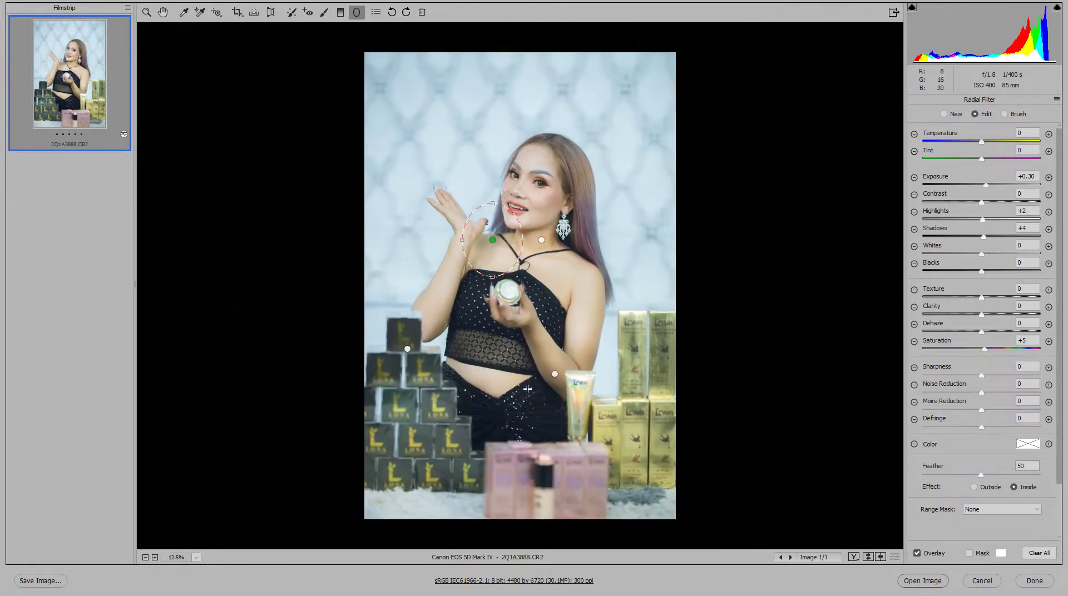
{"action": "left_click_drag", "start_coordinate": [519, 336], "coordinate": [569, 389]}
{"action": "left_click_drag", "start_coordinate": [558, 229], "coordinate": [573, 256]}
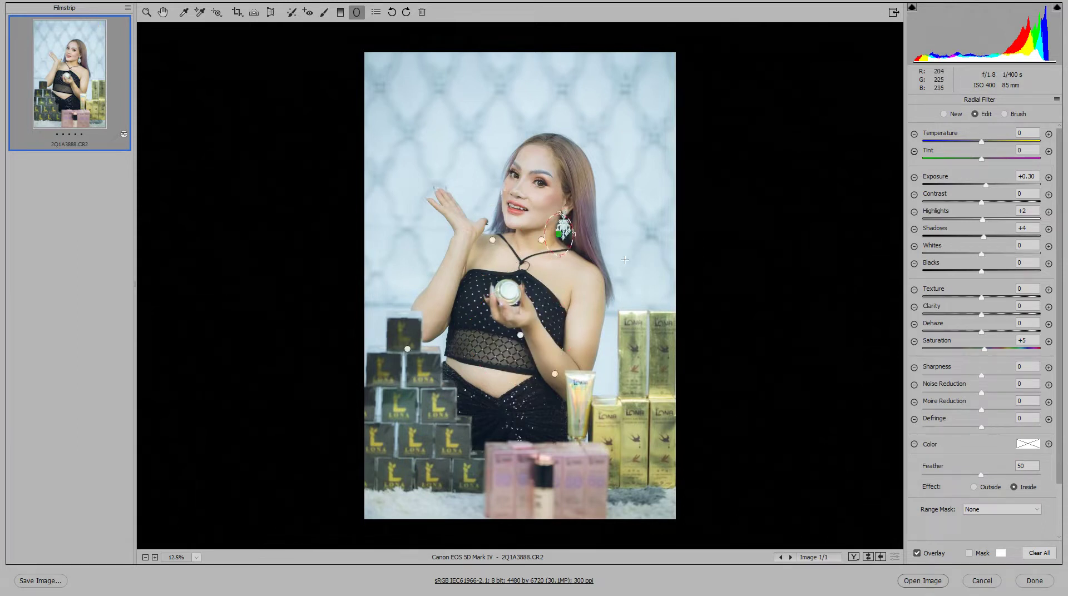
Step: Add a radial filter over the long hair beside the shoulder with tint +50 and exposure +0.10, and fit its ellipse to the hair
{"action": "left_click_drag", "start_coordinate": [603, 224], "coordinate": [622, 266]}
{"action": "left_click_drag", "start_coordinate": [629, 201], "coordinate": [630, 201]}
{"action": "left_click_drag", "start_coordinate": [978, 160], "coordinate": [1007, 160]}
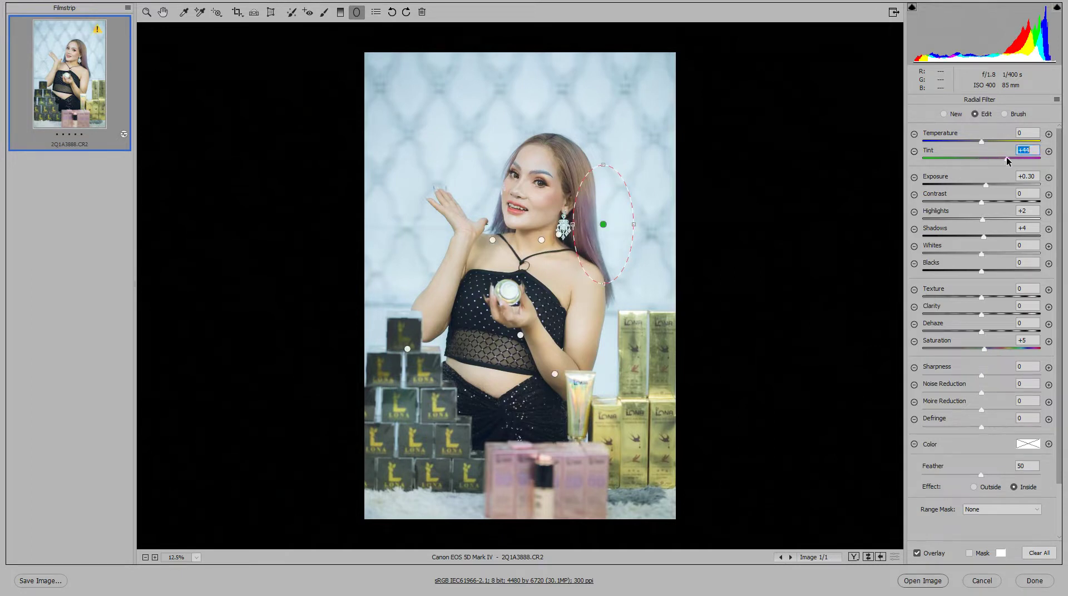
{"action": "mouse_move", "coordinate": [1008, 160]}
{"action": "left_mouse_down"}
{"action": "mouse_move", "coordinate": [991, 159]}
{"action": "mouse_move", "coordinate": [1010, 160]}
{"action": "left_mouse_up"}
{"action": "left_click_drag", "start_coordinate": [600, 242], "coordinate": [606, 254]}
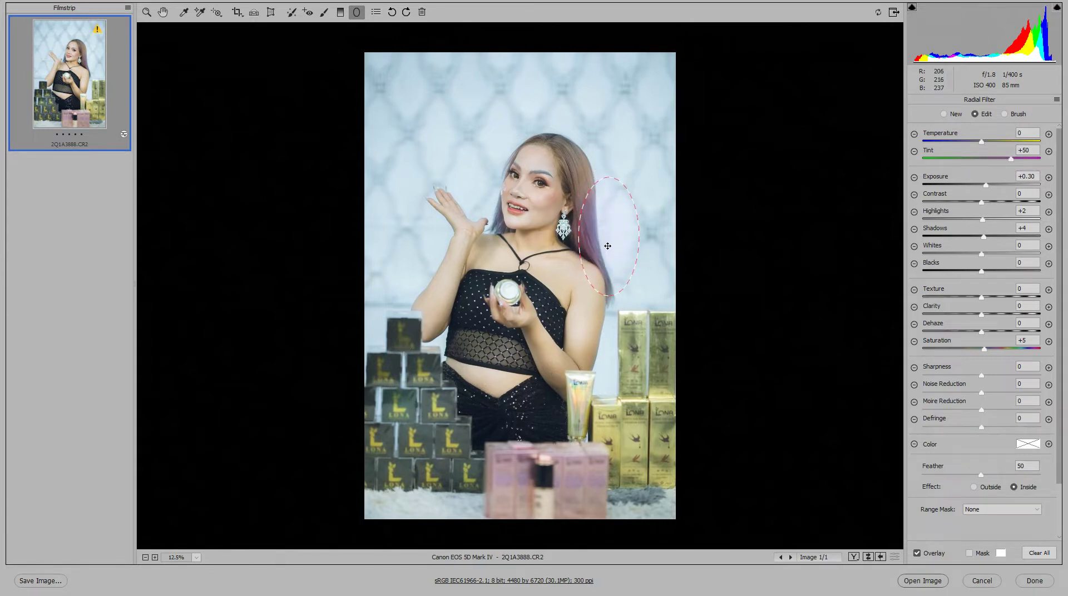
{"action": "mouse_move", "coordinate": [986, 186]}
{"action": "left_mouse_down"}
{"action": "mouse_move", "coordinate": [972, 188]}
{"action": "mouse_move", "coordinate": [986, 191]}
{"action": "left_mouse_up"}
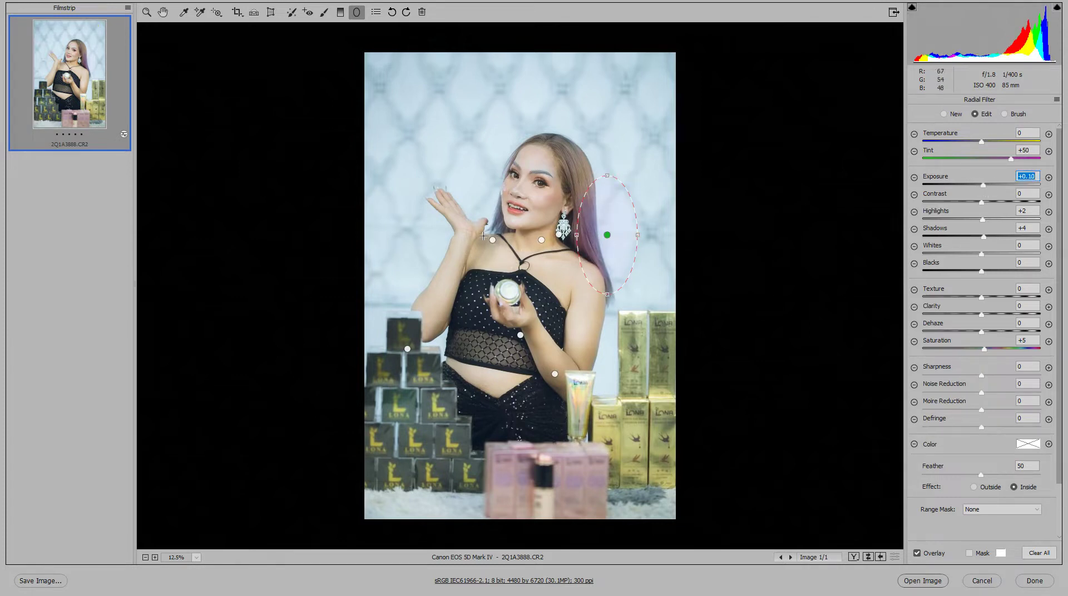
{"action": "left_click_drag", "start_coordinate": [609, 178], "coordinate": [608, 171]}
{"action": "mouse_move", "coordinate": [637, 234]}
{"action": "left_mouse_down"}
{"action": "mouse_move", "coordinate": [618, 232]}
{"action": "mouse_move", "coordinate": [628, 234]}
{"action": "left_mouse_up"}
Step: Add more radial filters with tint +50 over the hair beside the face, the crown of the head and the backdrop behind the hair
{"action": "left_click_drag", "start_coordinate": [488, 201], "coordinate": [501, 225]}
{"action": "mouse_move", "coordinate": [579, 220]}
{"action": "left_mouse_down"}
{"action": "mouse_move", "coordinate": [599, 262]}
{"action": "mouse_move", "coordinate": [601, 189]}
{"action": "mouse_move", "coordinate": [582, 167]}
{"action": "left_mouse_up"}
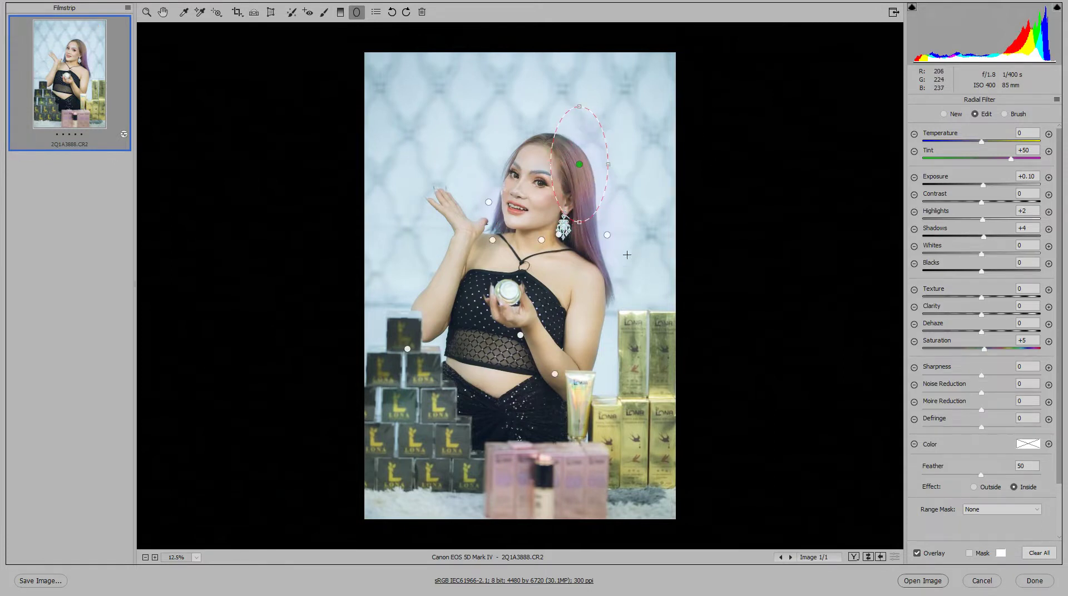
{"action": "left_click_drag", "start_coordinate": [630, 261], "coordinate": [685, 338]}
{"action": "mouse_move", "coordinate": [635, 289]}
{"action": "left_mouse_down"}
{"action": "mouse_move", "coordinate": [676, 226]}
{"action": "mouse_move", "coordinate": [667, 240]}
{"action": "mouse_move", "coordinate": [661, 217]}
{"action": "left_mouse_up"}
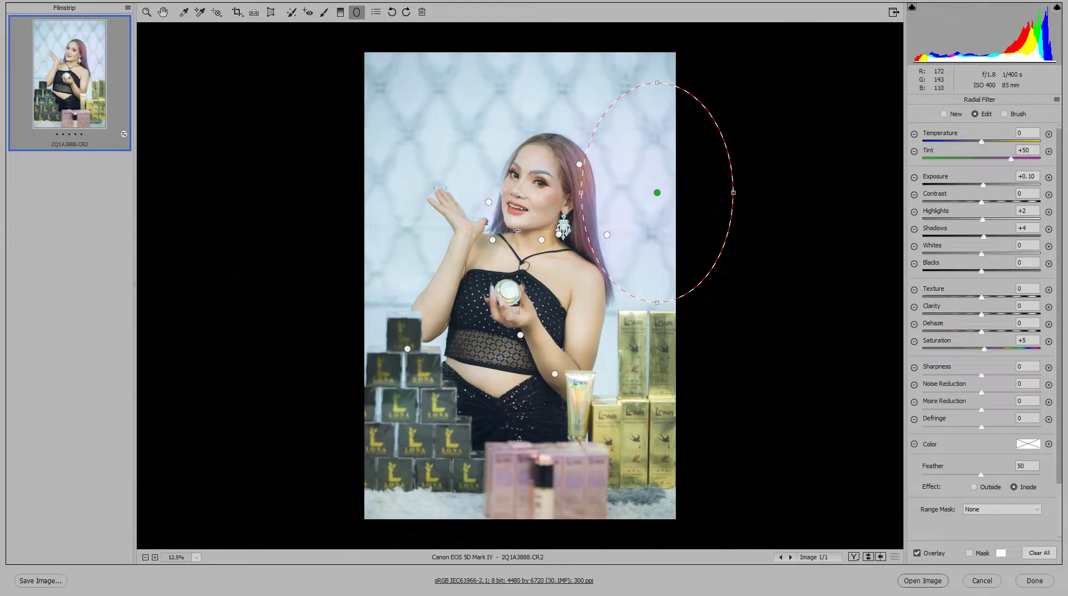
Step: Compare the original and edited portrait side by side in the Before/After view, checking the skin and hair up close
{"action": "key", "text": "z"}
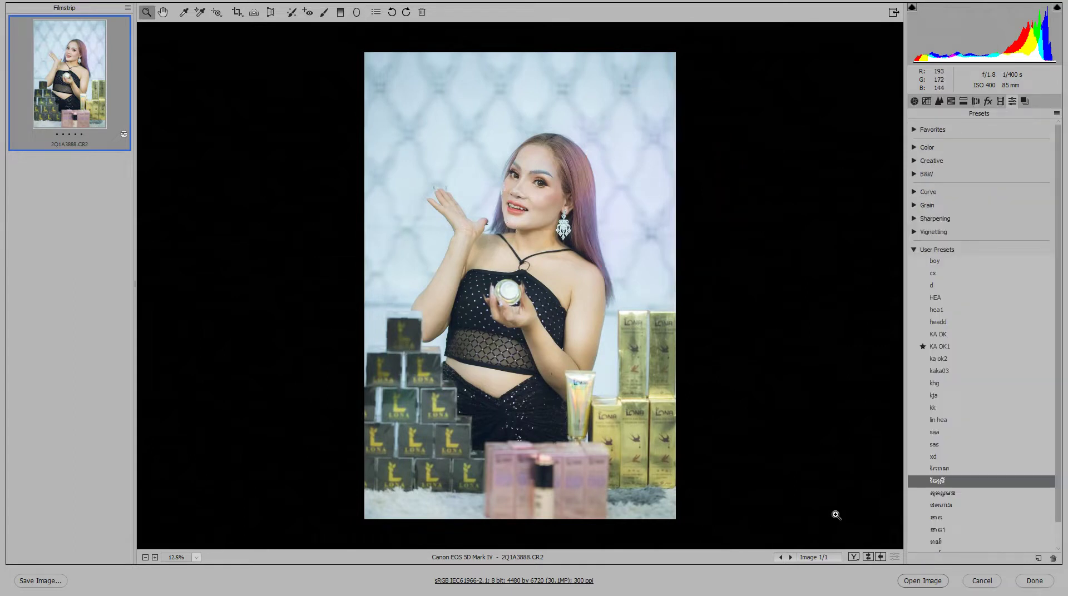
{"action": "left_click", "coordinate": [853, 556]}
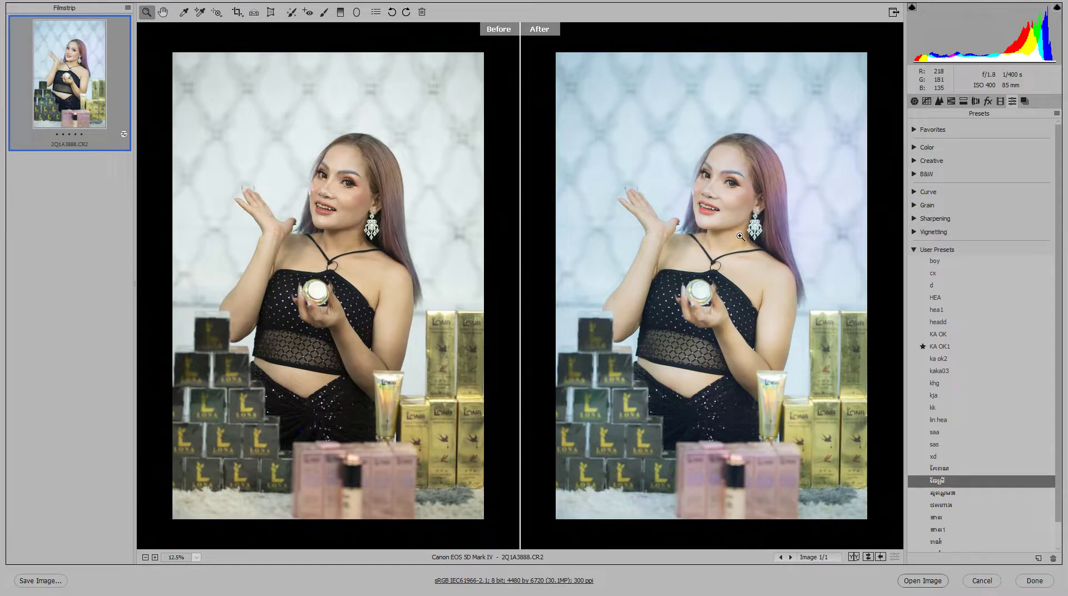
{"action": "scroll", "coordinate": [740, 236], "scroll_direction": "up", "scroll_amount": 4}
{"action": "left_click_drag", "start_coordinate": [668, 306], "coordinate": [702, 269]}
{"action": "scroll", "coordinate": [684, 261], "scroll_direction": "down", "scroll_amount": 1}
{"action": "scroll", "coordinate": [709, 249], "scroll_direction": "down", "scroll_amount": 1}
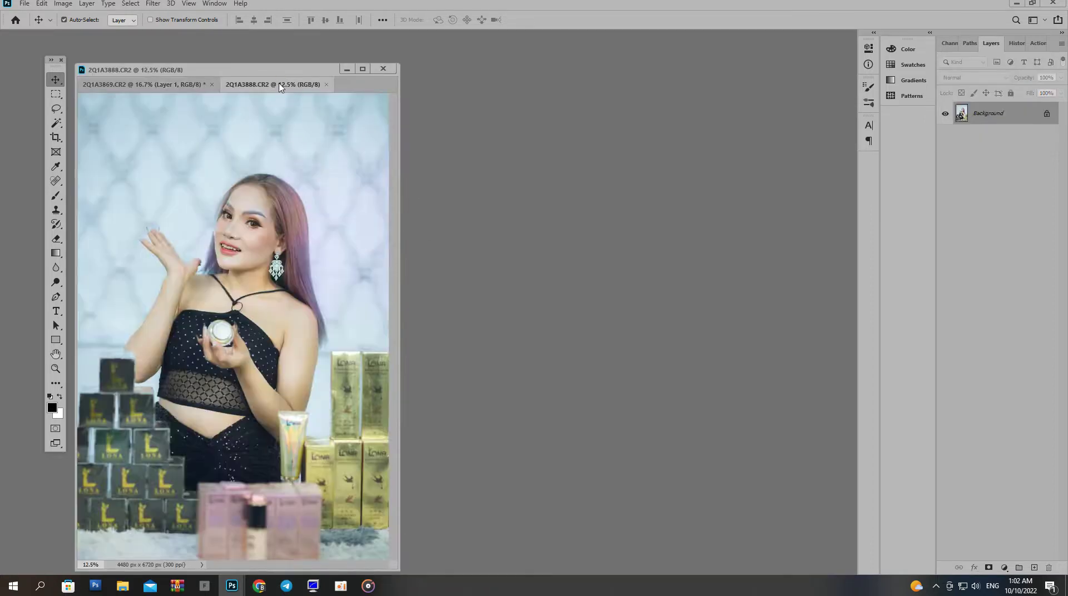
Step: Float the 2Q1A3888.CR2 document in its own window and lasso the shaded neck area below the chin
{"action": "left_click_drag", "start_coordinate": [281, 88], "coordinate": [449, 124]}
{"action": "key", "text": "f"}
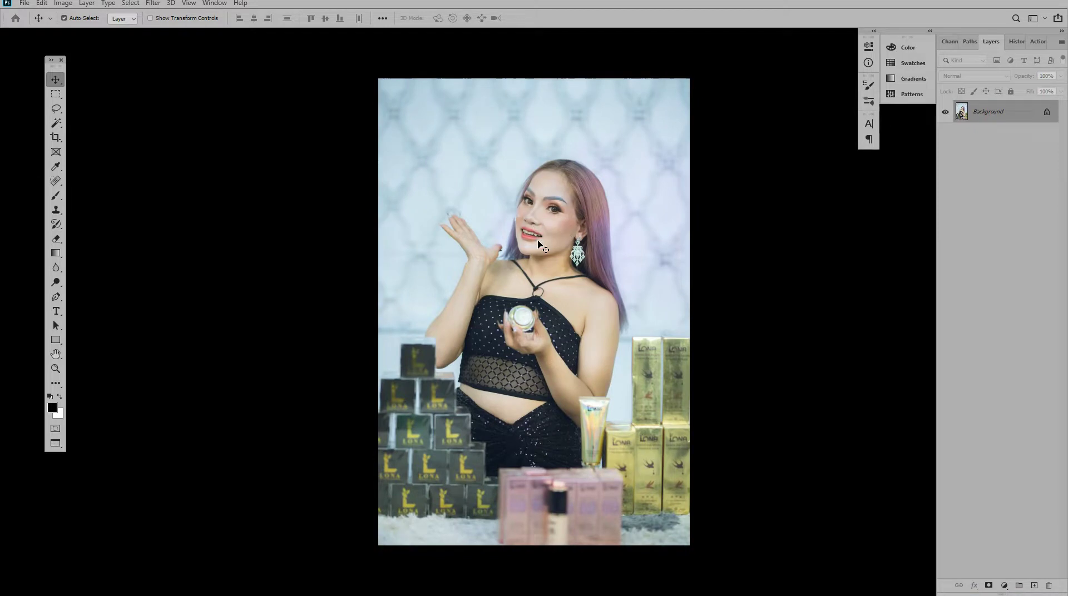
{"action": "key", "text": "ctrl+plus"}
{"action": "key", "text": "l"}
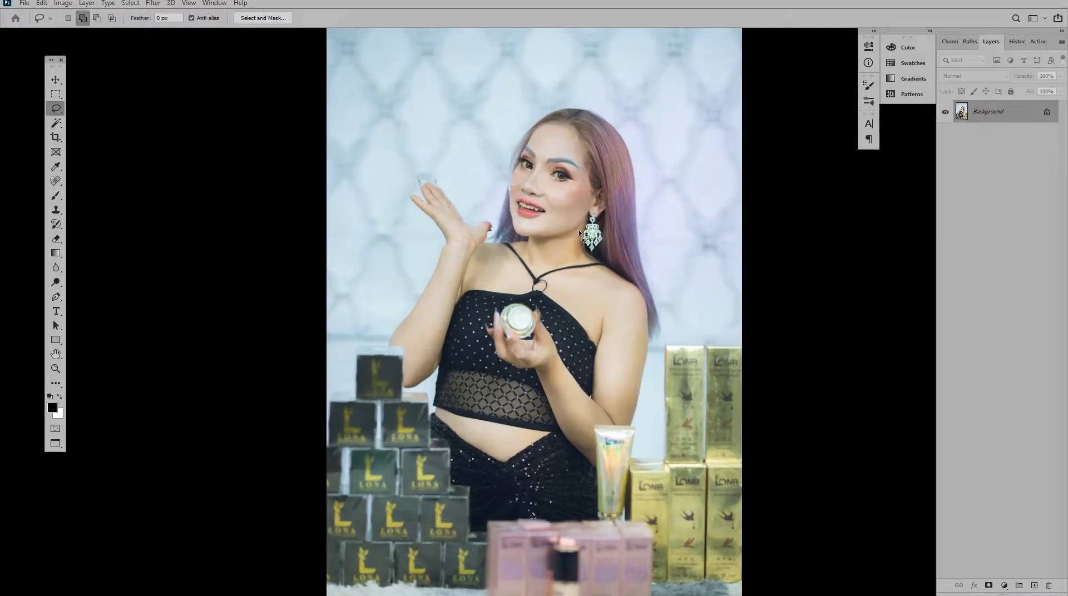
{"action": "mouse_move", "coordinate": [545, 233]}
{"action": "left_mouse_down"}
{"action": "mouse_move", "coordinate": [537, 260]}
{"action": "mouse_move", "coordinate": [562, 272]}
{"action": "mouse_move", "coordinate": [589, 247]}
{"action": "left_mouse_up"}
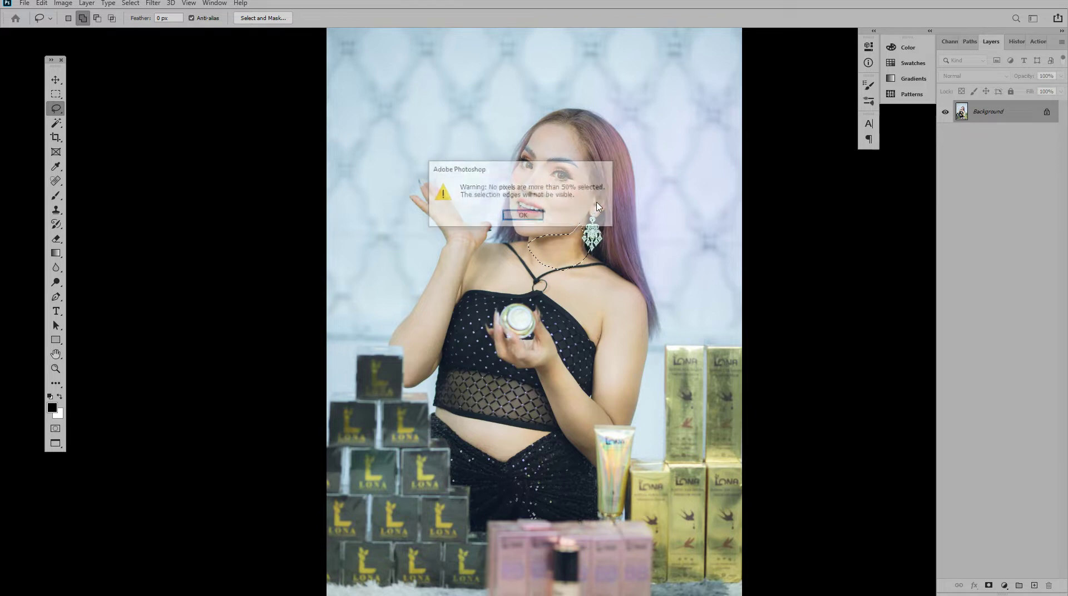
{"action": "key", "text": "Return"}
{"action": "key", "text": "ctrl+z"}
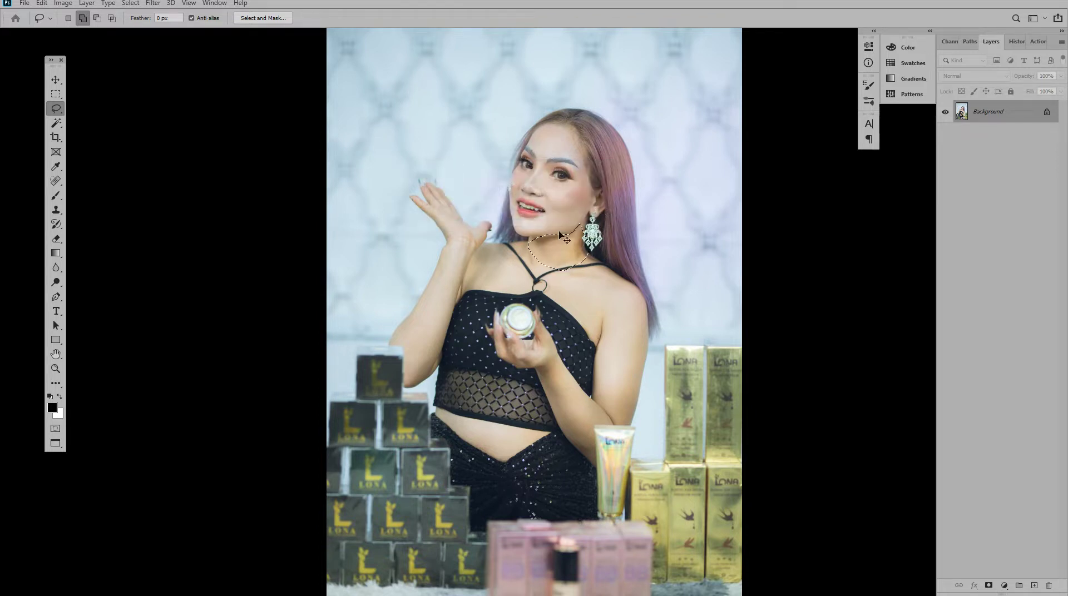
Step: Feather the neck selection by 10, brighten it with a Curves point at input 167, output 183, and deselect
{"action": "key", "text": "shift+F6"}
{"action": "type", "text": "10"}
{"action": "key", "text": "Return"}
{"action": "key", "text": "ctrl+m"}
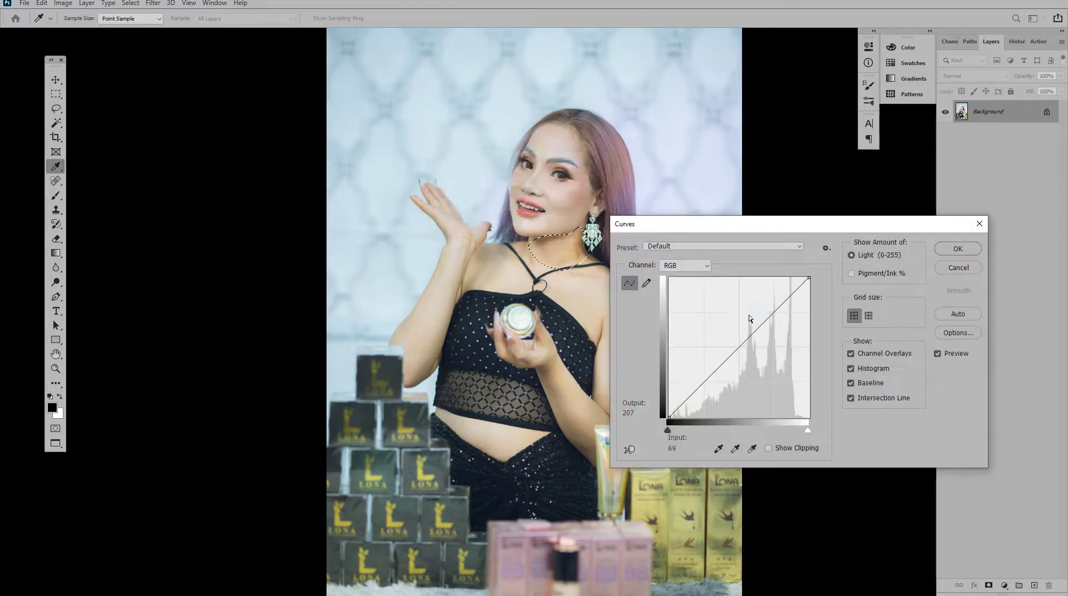
{"action": "left_click_drag", "start_coordinate": [761, 325], "coordinate": [760, 317]}
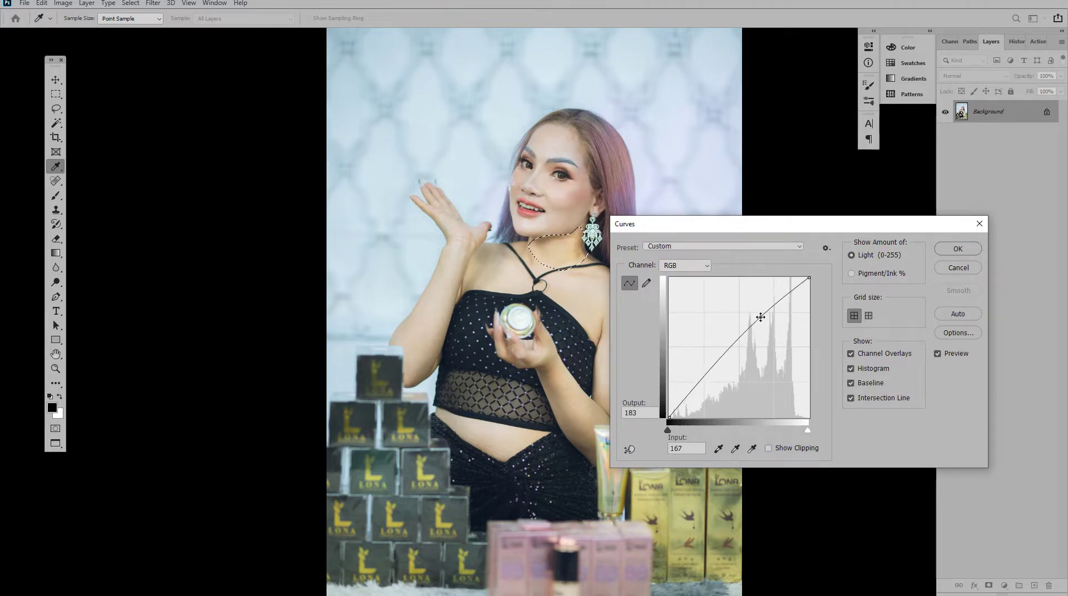
{"action": "key", "text": "Return"}
{"action": "key", "text": "ctrl+d"}
Step: Select the forearm and hand holding the jar and feather the selection by 30
{"action": "key", "text": "o"}
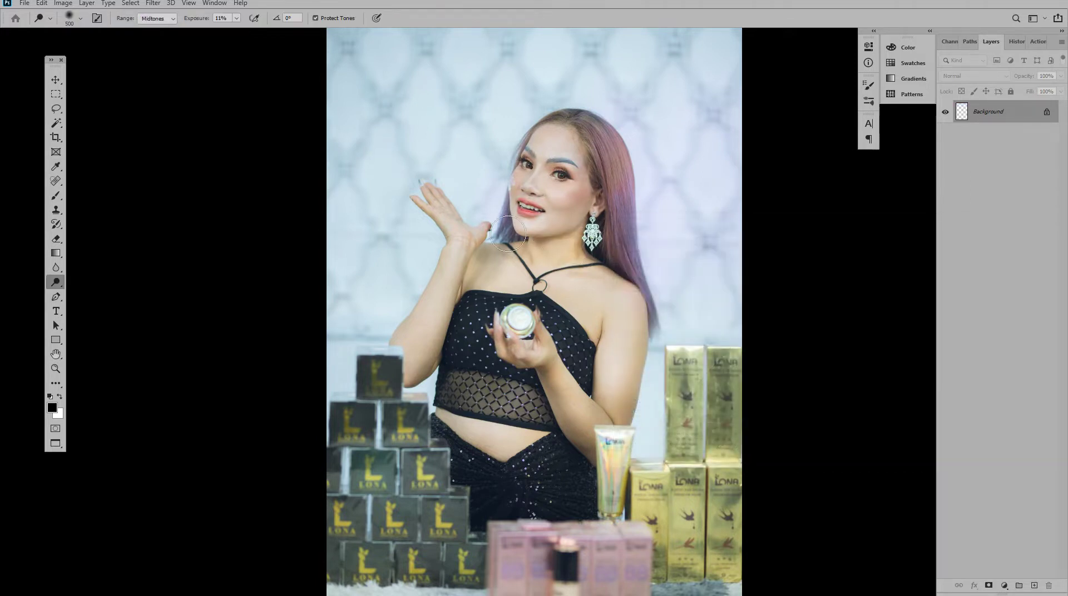
{"action": "mouse_move", "coordinate": [559, 420]}
{"action": "left_mouse_down"}
{"action": "mouse_move", "coordinate": [579, 453]}
{"action": "mouse_move", "coordinate": [582, 444]}
{"action": "left_mouse_up"}
{"action": "key", "text": "w"}
{"action": "mouse_move", "coordinate": [562, 396]}
{"action": "left_mouse_down"}
{"action": "mouse_move", "coordinate": [583, 383]}
{"action": "mouse_move", "coordinate": [579, 168]}
{"action": "mouse_move", "coordinate": [609, 169]}
{"action": "mouse_move", "coordinate": [558, 126]}
{"action": "mouse_move", "coordinate": [454, 148]}
{"action": "mouse_move", "coordinate": [462, 271]}
{"action": "left_mouse_up"}
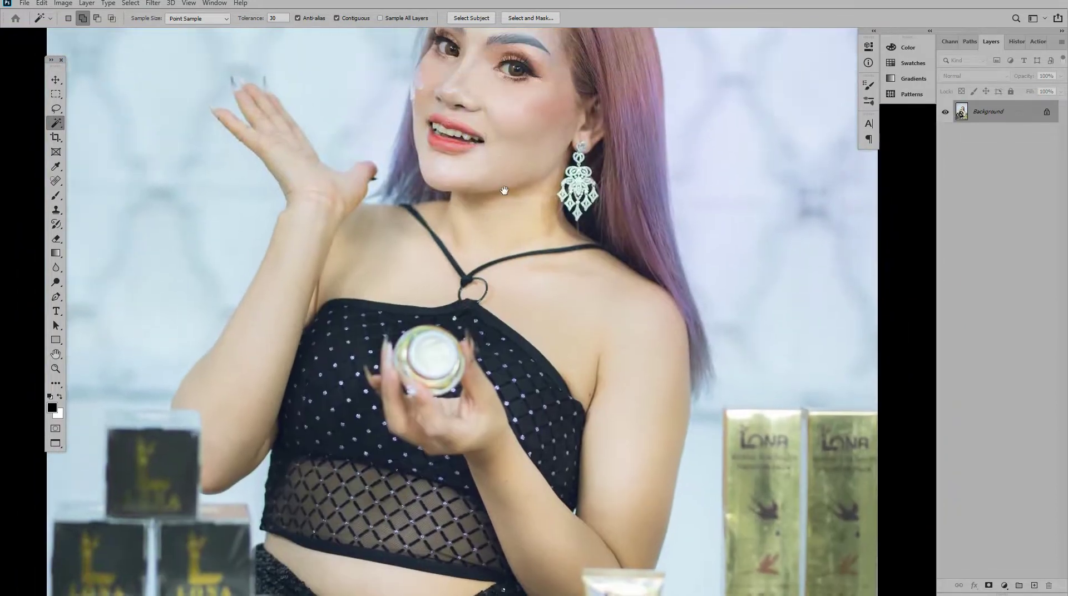
{"action": "key", "text": "ctrl+0"}
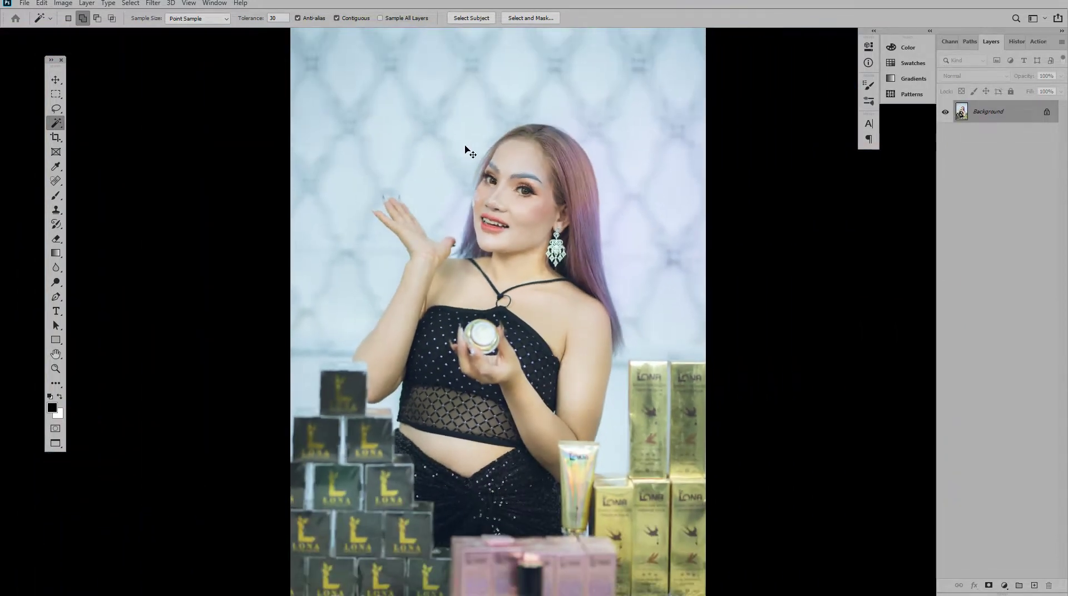
{"action": "key", "text": "f"}
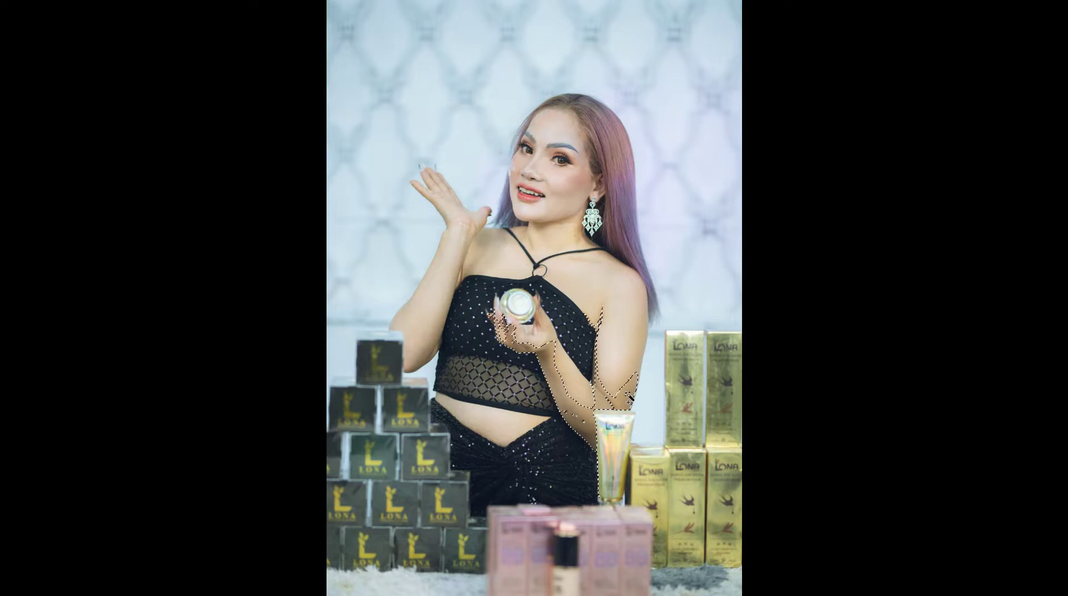
{"action": "key", "text": "shift+F6"}
{"action": "type", "text": "30"}
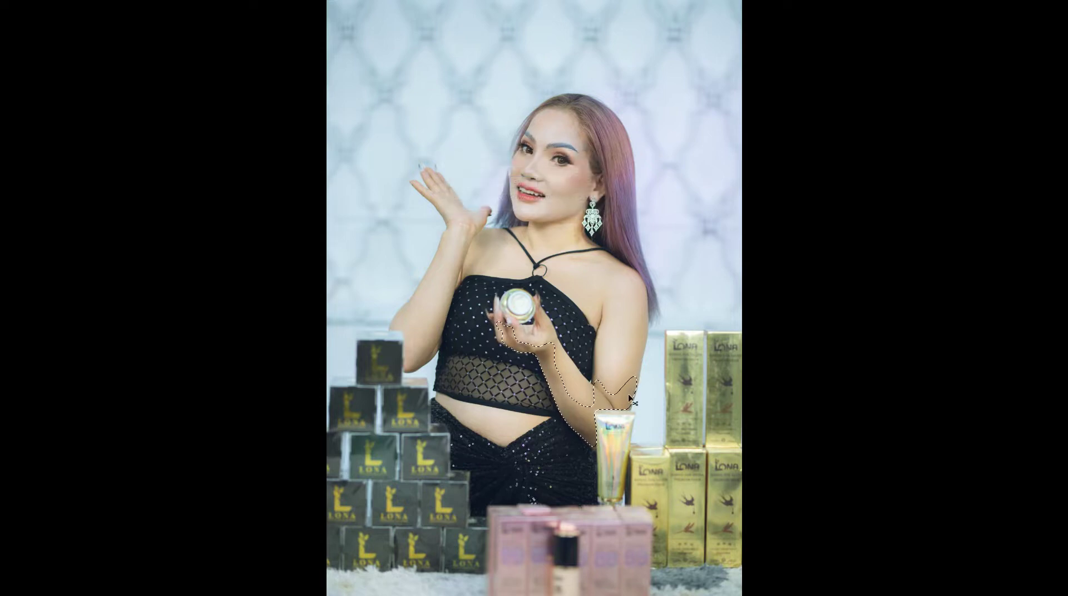
{"action": "key", "text": "Return"}
Step: Brighten the selected forearm by slightly raising the middle of the RGB curve with Curves, and deselect
{"action": "key", "text": "ctrl+m"}
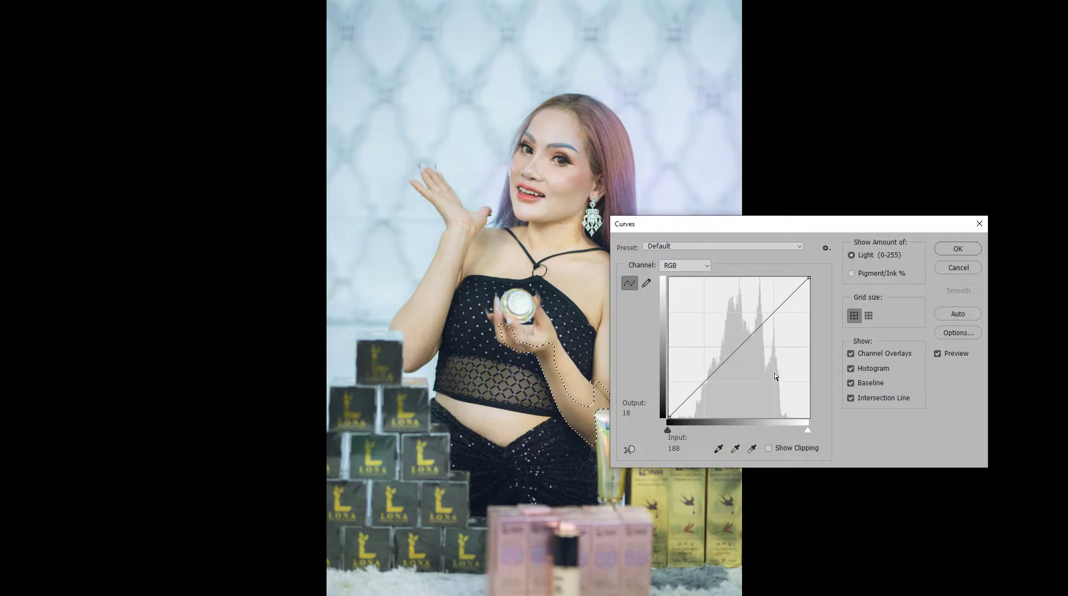
{"action": "left_click_drag", "start_coordinate": [738, 343], "coordinate": [738, 336]}
{"action": "key", "text": "Return"}
{"action": "key", "text": "ctrl+d"}
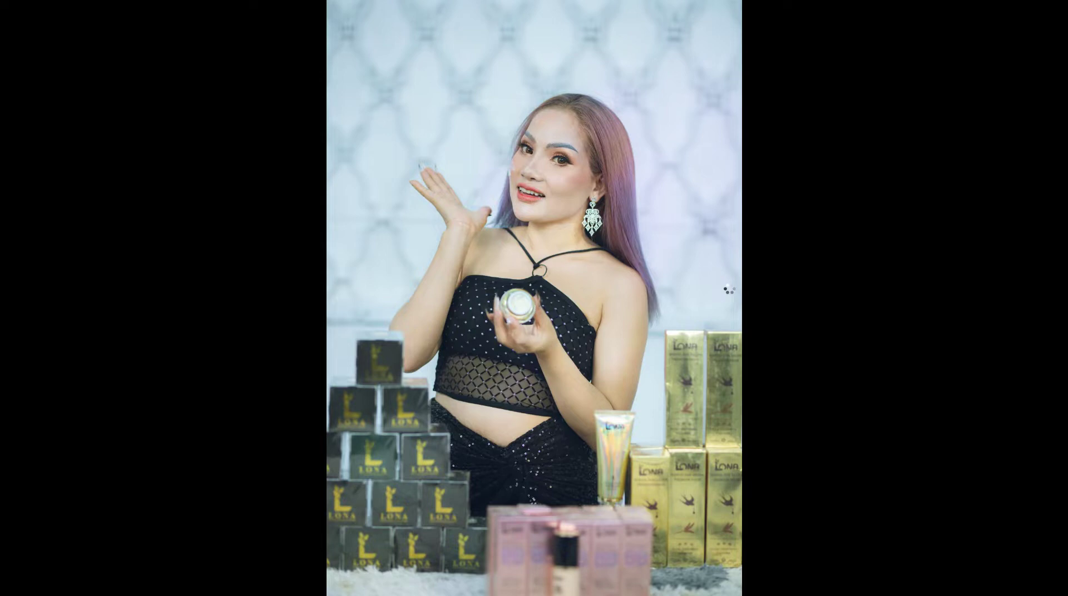
Step: Zoom the portrait out to 5% and return from full screen to the standard view with both document windows visible
{"action": "key", "text": "f"}
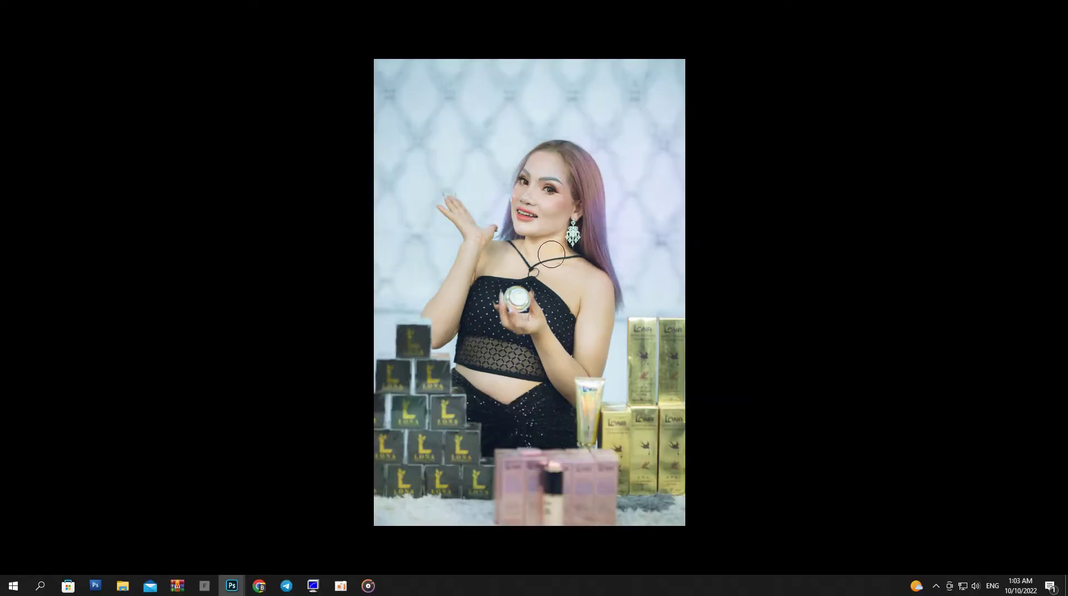
{"action": "key", "text": "f"}
{"action": "key", "text": "f"}
{"action": "key", "text": "f"}
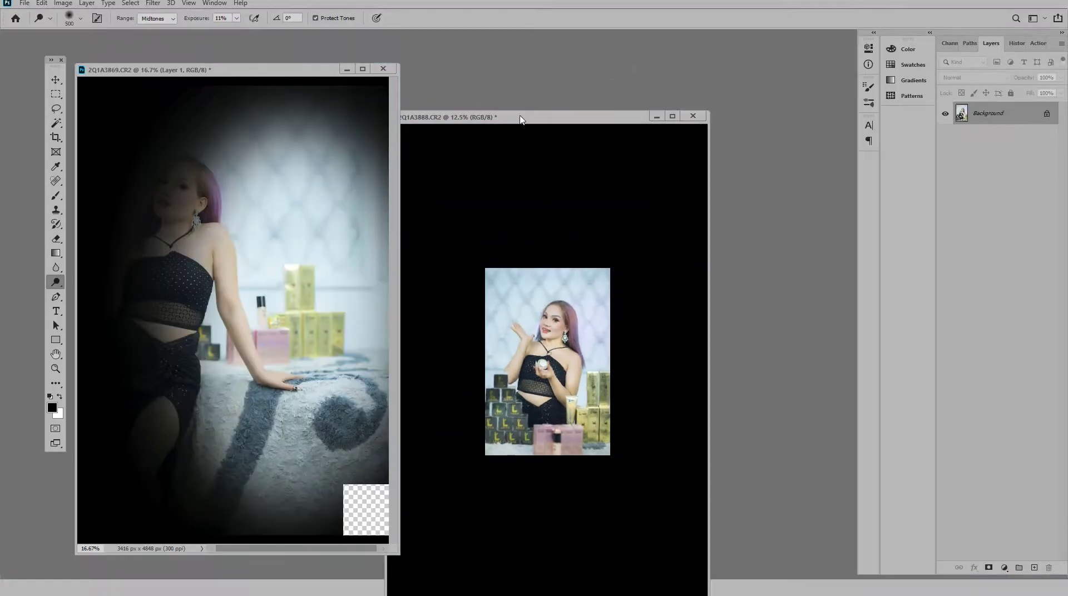
{"action": "key", "text": "f"}
{"action": "key", "text": "f"}
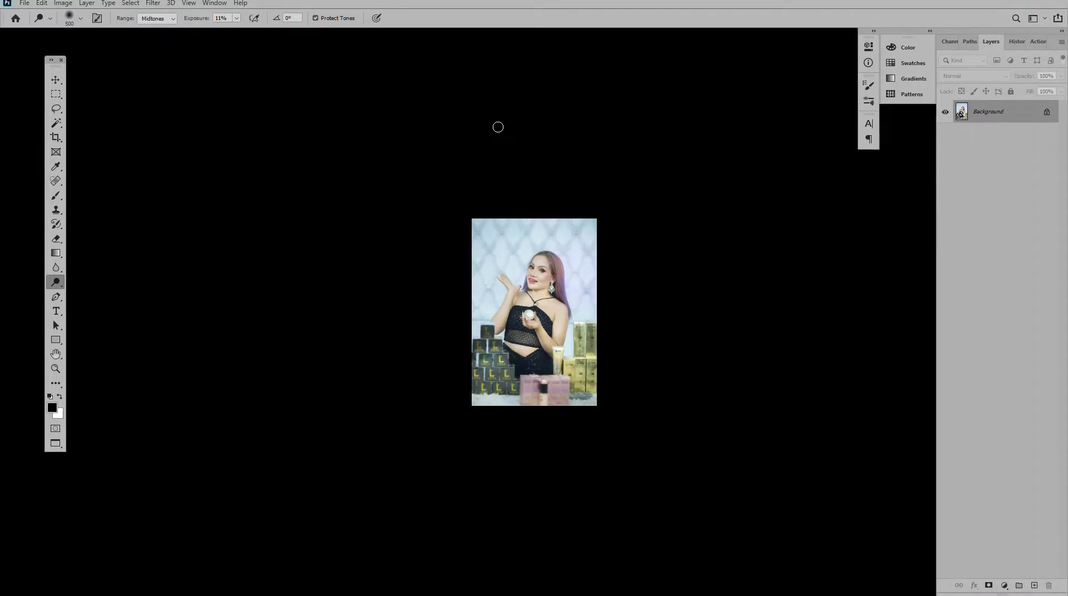
{"action": "key", "text": "f"}
{"action": "key", "text": "f"}
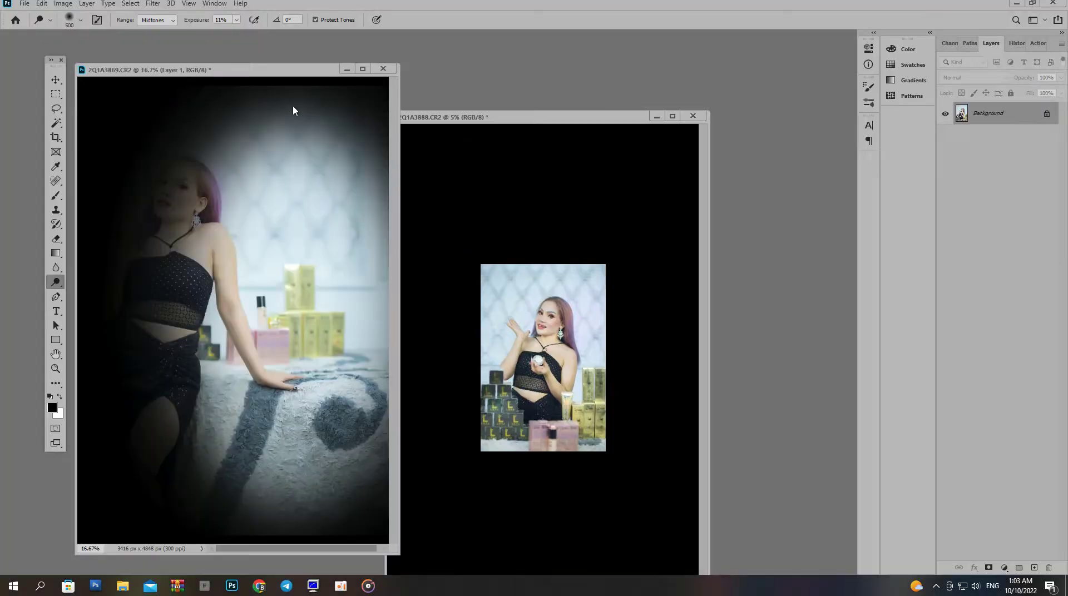
Step: Shift the black vignette on Layer 1 slightly in the 2Q1A3869.CR2 document, viewed at 12.5%
{"action": "key", "text": "v"}
{"action": "left_click", "coordinate": [270, 229]}
{"action": "key", "text": "ctrl+minus"}
{"action": "left_click_drag", "start_coordinate": [267, 307], "coordinate": [249, 304]}
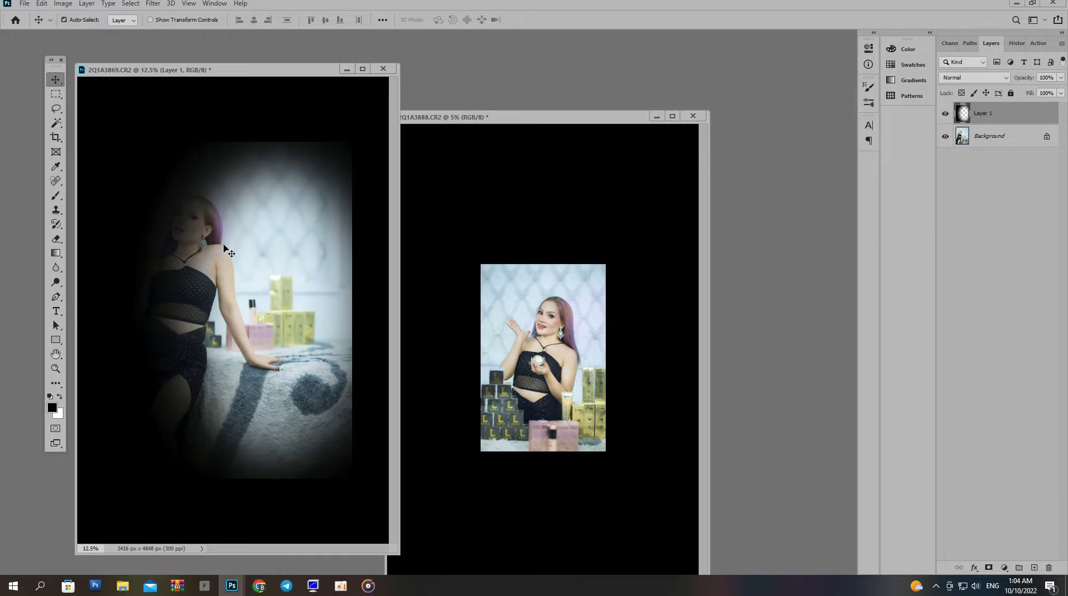
{"action": "key", "text": "e"}
{"action": "key", "text": "v"}
Step: Smooth the portrait in 2Q1A3888.CR2 with the Portraiture 3 filter, using the Smoothing: Medium preset
{"action": "left_click", "coordinate": [558, 130]}
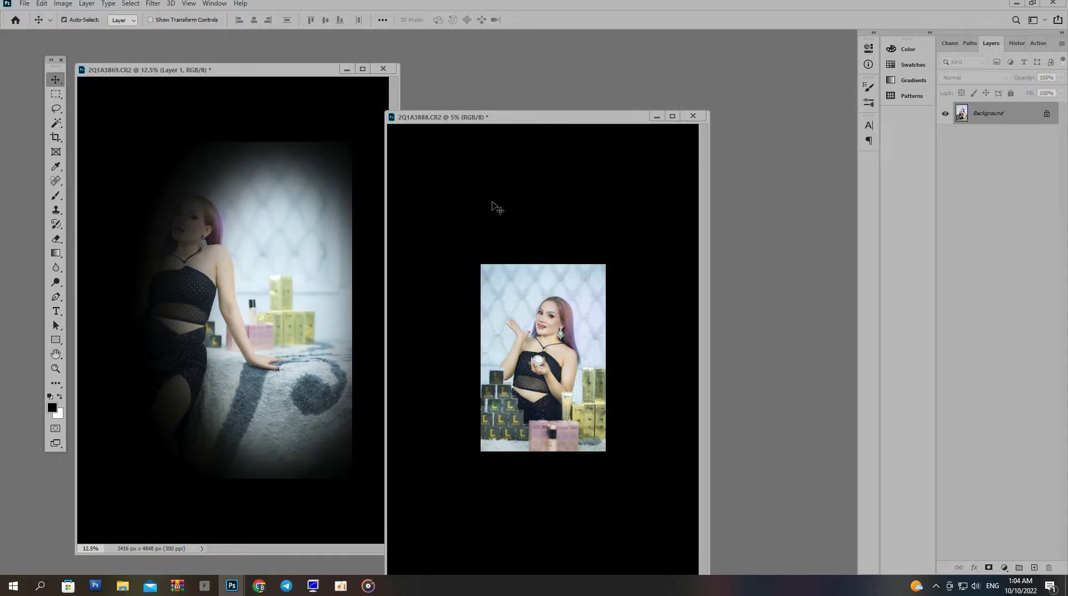
{"action": "left_click", "coordinate": [153, 3]}
{"action": "mouse_move", "coordinate": [239, 241]}
{"action": "left_click", "coordinate": [283, 251]}
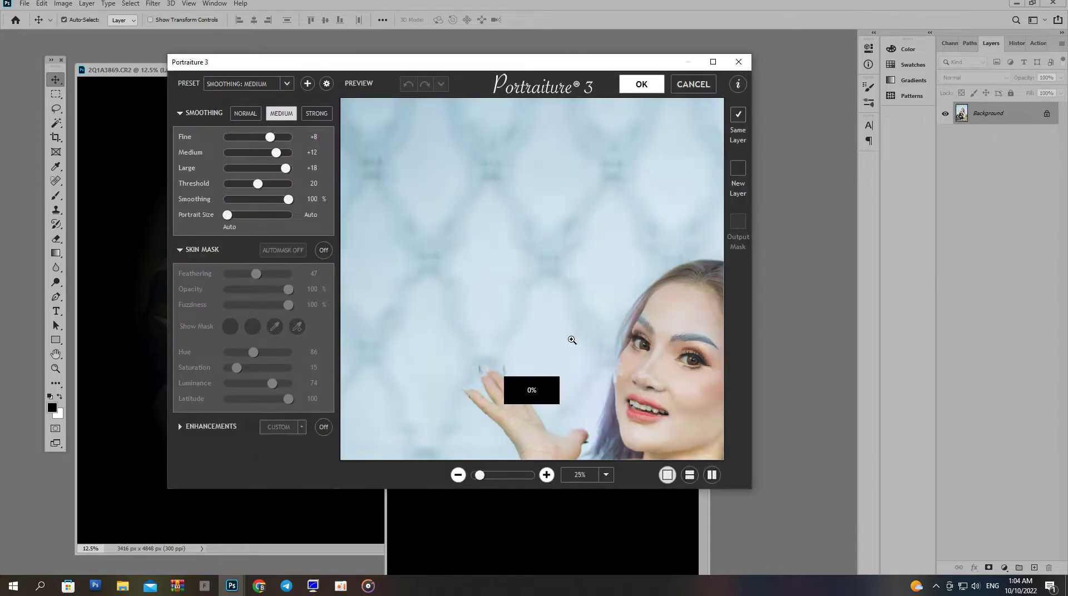
{"action": "left_click", "coordinate": [597, 292]}
{"action": "left_click_drag", "start_coordinate": [648, 384], "coordinate": [579, 222]}
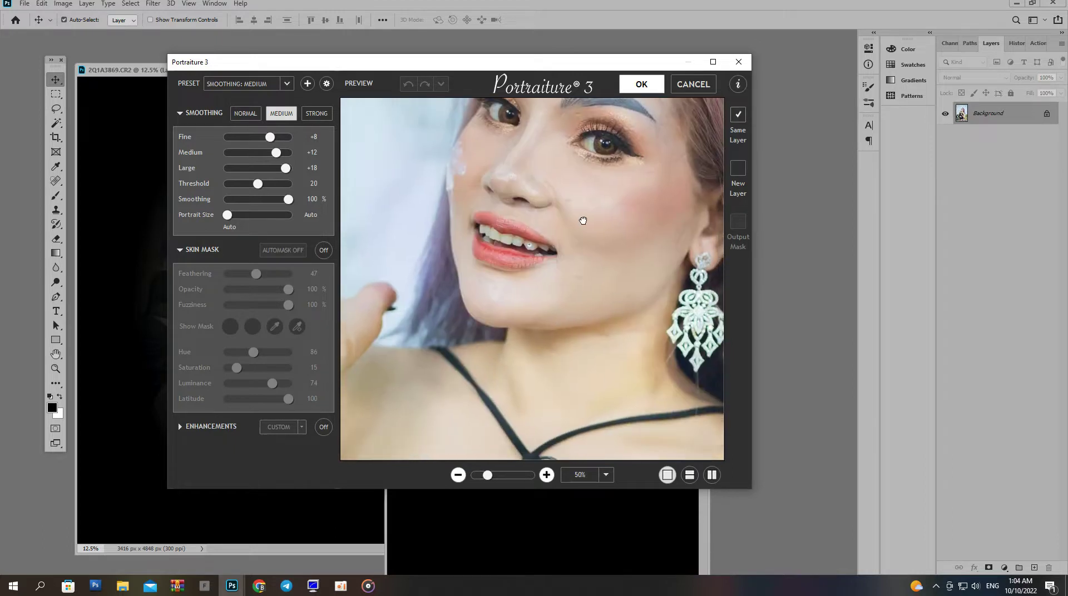
{"action": "left_click_drag", "start_coordinate": [593, 297], "coordinate": [584, 288]}
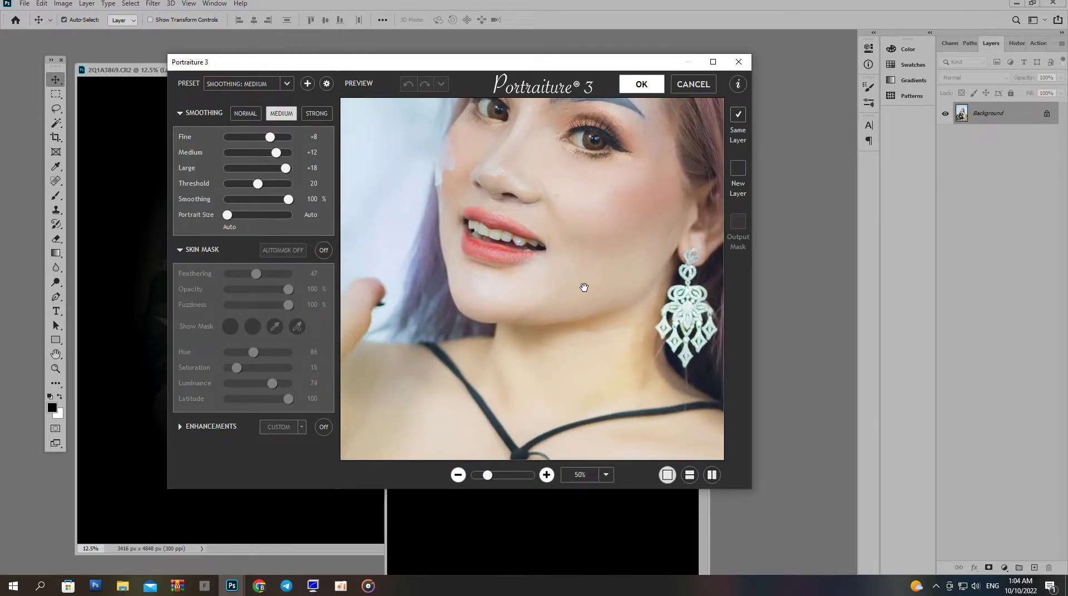
{"action": "left_click_drag", "start_coordinate": [605, 324], "coordinate": [517, 178]}
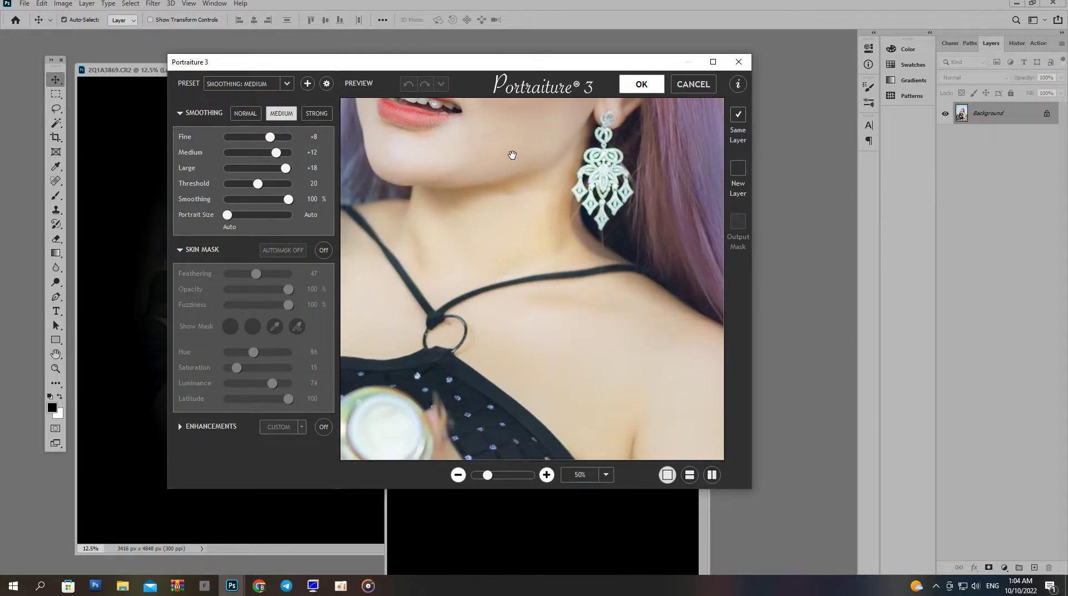
{"action": "key", "text": "Return"}
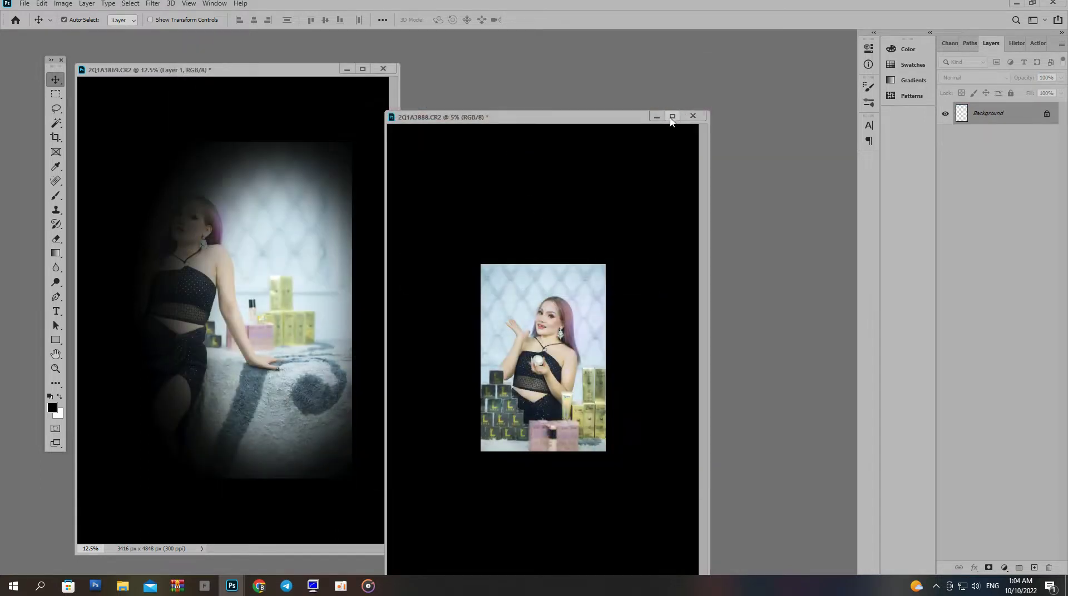
Step: Lighten the neck skin in the smoothed portrait with the Dodge tool, using the Midtones range and 11% exposure
{"action": "key", "text": "f"}
{"action": "left_click", "coordinate": [625, 123]}
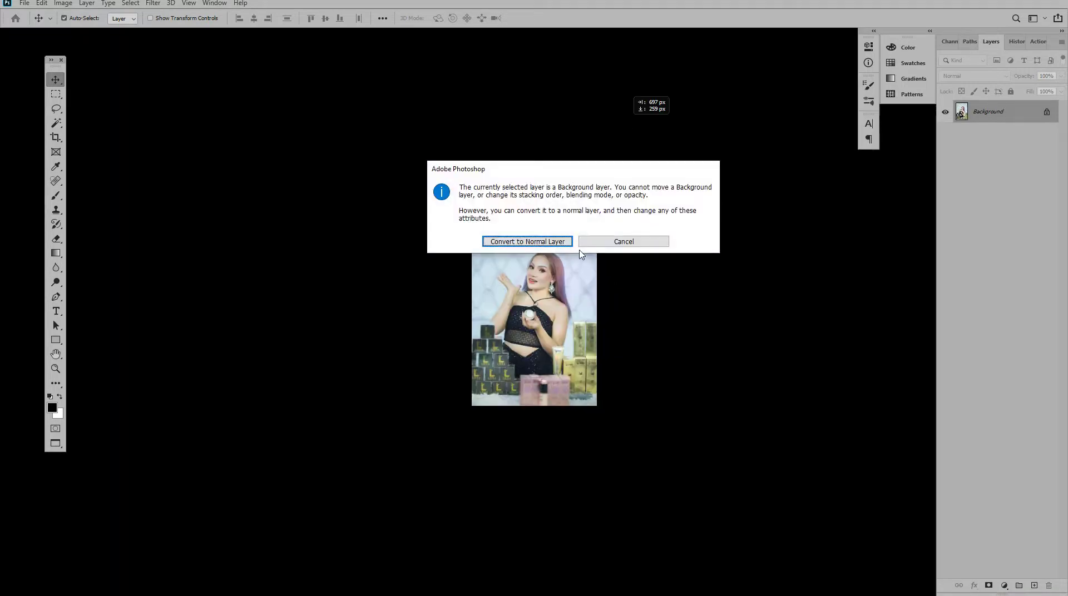
{"action": "left_click", "coordinate": [609, 243]}
{"action": "key", "text": "ctrl+plus"}
{"action": "key", "text": "ctrl+plus"}
{"action": "key", "text": "ctrl+plus"}
{"action": "key", "text": "ctrl+plus"}
{"action": "key", "text": "ctrl+plus"}
{"action": "key", "text": "ctrl+plus"}
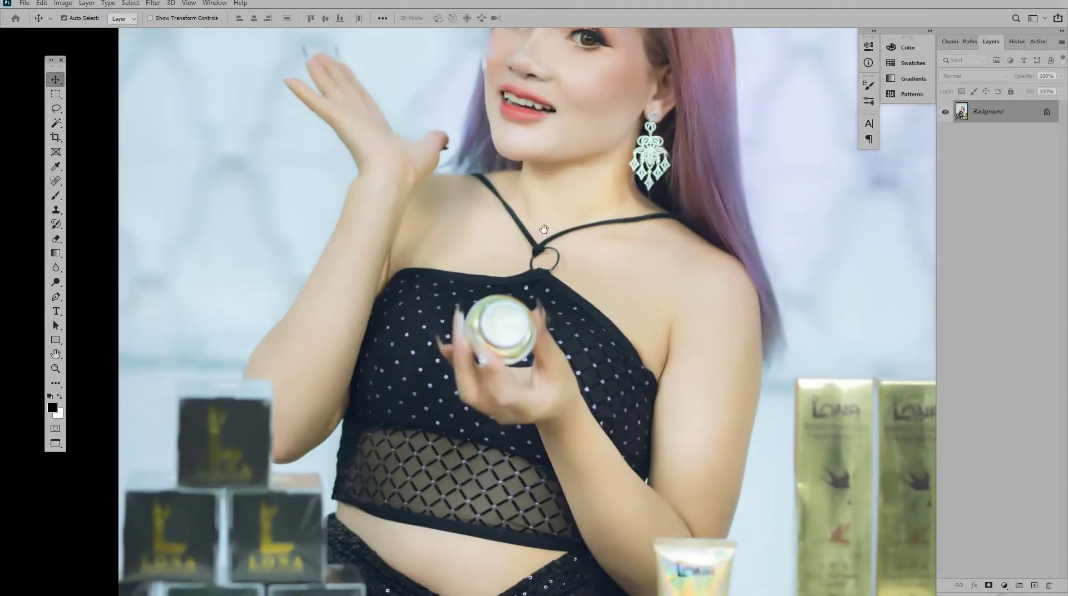
{"action": "left_click_drag", "start_coordinate": [545, 219], "coordinate": [550, 266]}
{"action": "key", "text": "o"}
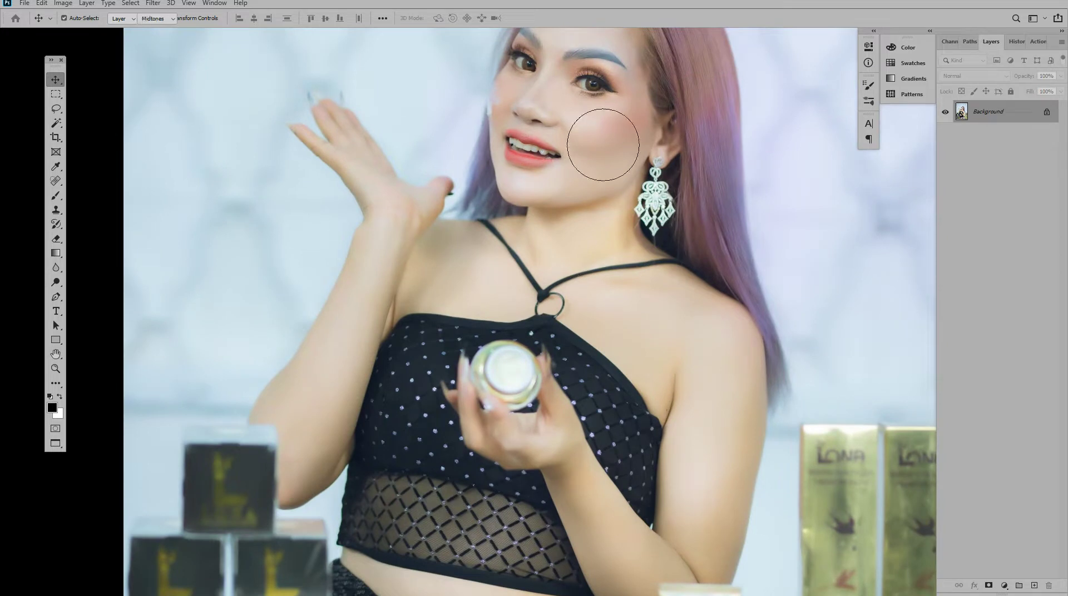
{"action": "mouse_move", "coordinate": [565, 221]}
{"action": "left_mouse_down"}
{"action": "mouse_move", "coordinate": [498, 253]}
{"action": "mouse_move", "coordinate": [627, 263]}
{"action": "mouse_move", "coordinate": [641, 315]}
{"action": "mouse_move", "coordinate": [617, 226]}
{"action": "mouse_move", "coordinate": [623, 384]}
{"action": "mouse_move", "coordinate": [529, 444]}
{"action": "mouse_move", "coordinate": [550, 360]}
{"action": "mouse_move", "coordinate": [625, 193]}
{"action": "mouse_move", "coordinate": [576, 228]}
{"action": "mouse_move", "coordinate": [528, 216]}
{"action": "mouse_move", "coordinate": [583, 225]}
{"action": "mouse_move", "coordinate": [564, 226]}
{"action": "left_mouse_up"}
Step: Check the whole retouched portrait in full screen and return to the standard view with both document windows
{"action": "key", "text": "ctrl+minus"}
{"action": "key", "text": "ctrl+minus"}
{"action": "key", "text": "ctrl+minus"}
{"action": "key", "text": "ctrl+minus"}
{"action": "key", "text": "f"}
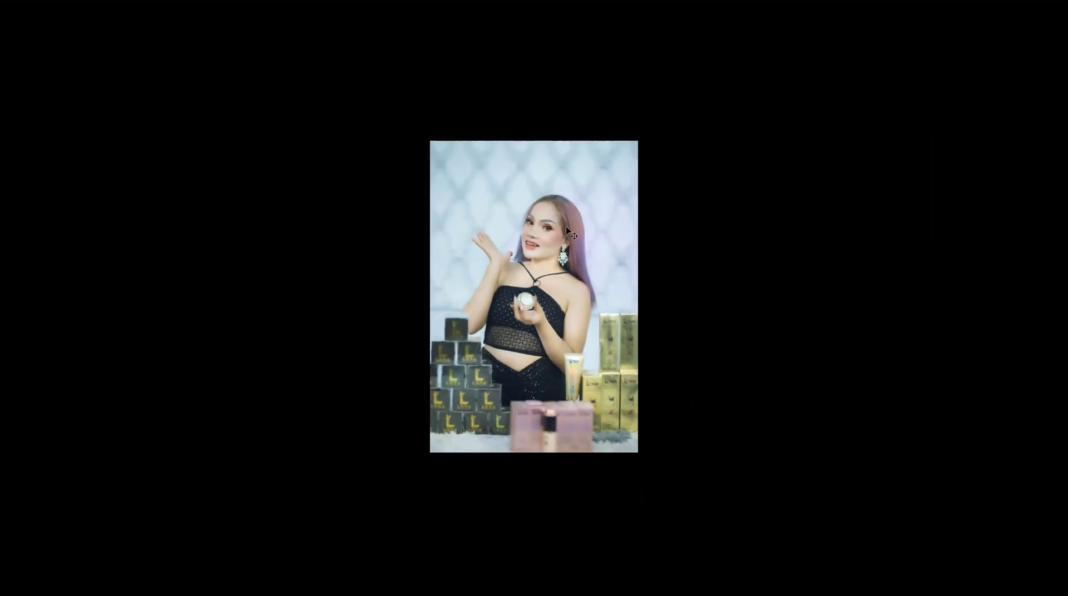
{"action": "key", "text": "ctrl+plus"}
{"action": "key", "text": "ctrl+plus"}
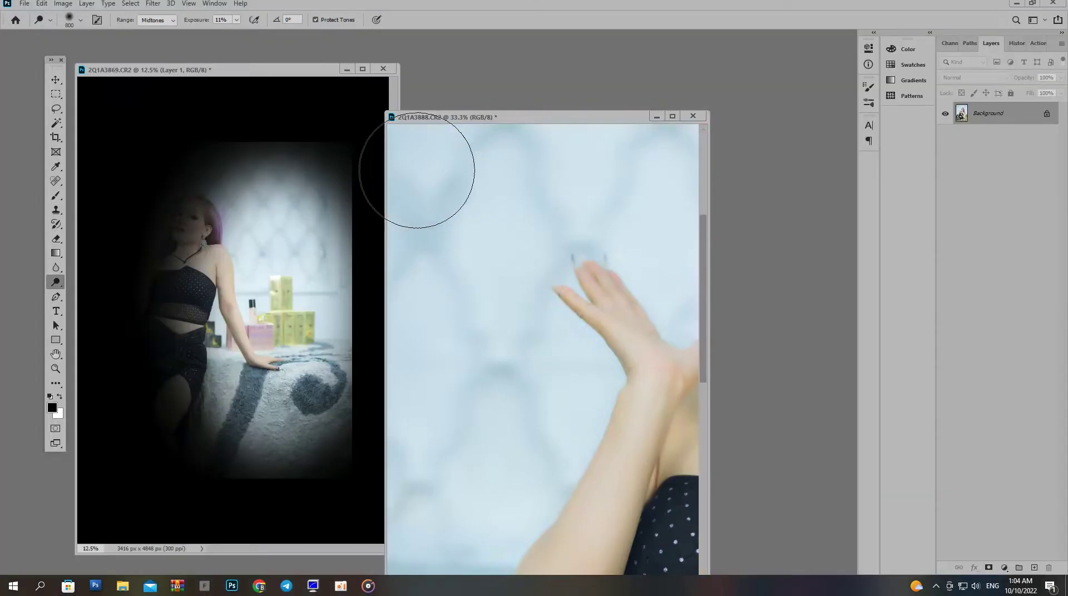
Step: Copy the black vignette on Layer 1 from 2Q1A3869.CR2 into the 2Q1A3888.CR2 document
{"action": "key", "text": "v"}
{"action": "left_click", "coordinate": [168, 144]}
{"action": "right_click", "coordinate": [161, 139]}
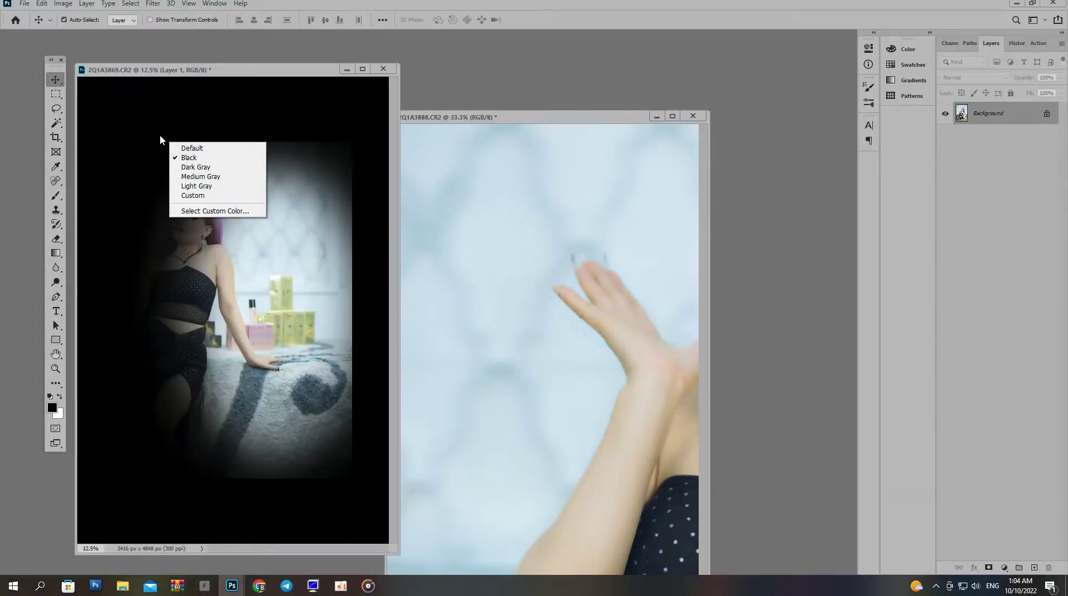
{"action": "left_click", "coordinate": [195, 139]}
{"action": "left_click_drag", "start_coordinate": [969, 144], "coordinate": [607, 284]}
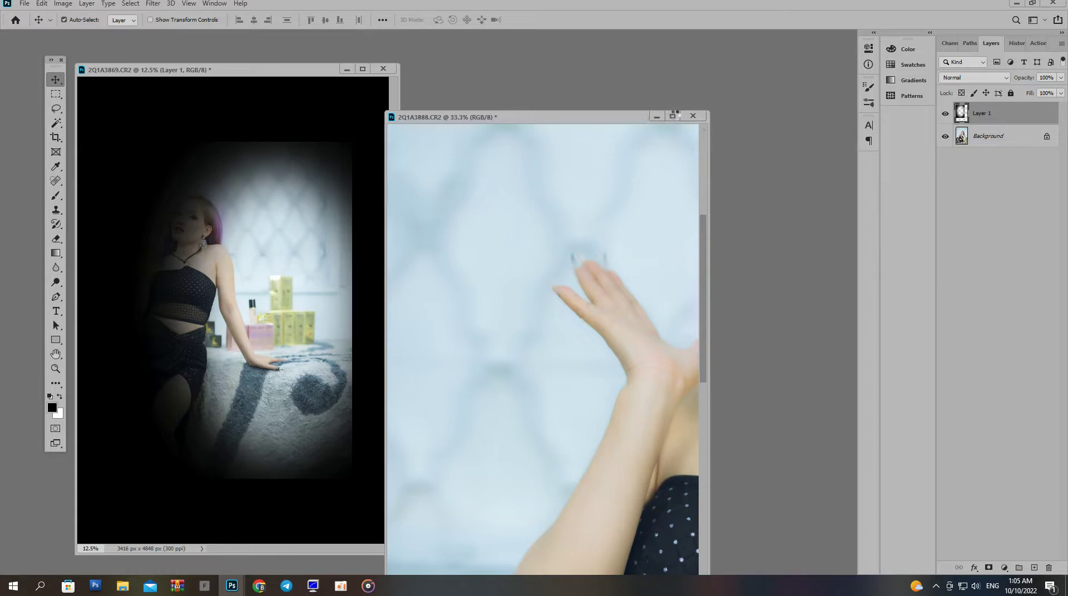
Step: Move the vignette so its clear centre frames the woman, and start resizing it with Free Transform
{"action": "left_click", "coordinate": [672, 117]}
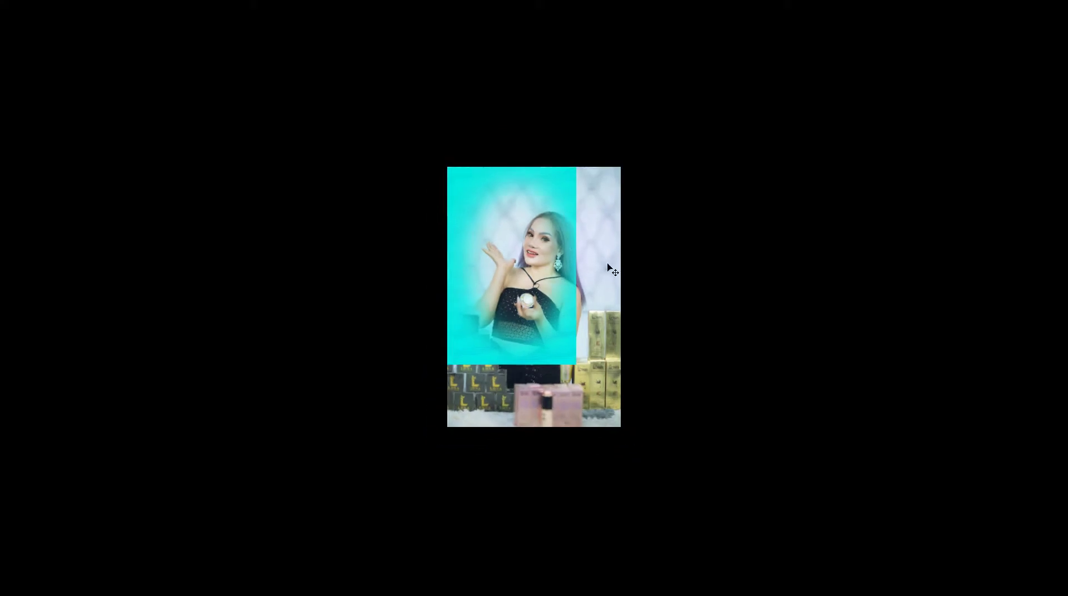
{"action": "left_click_drag", "start_coordinate": [537, 227], "coordinate": [581, 288]}
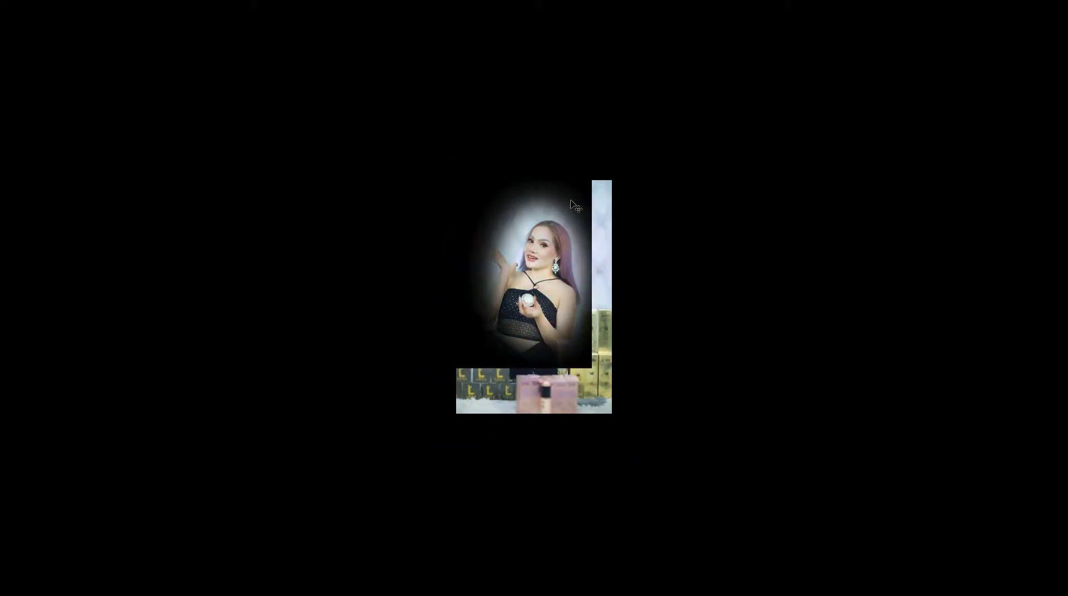
{"action": "right_click", "coordinate": [560, 199]}
{"action": "left_click", "coordinate": [562, 200]}
{"action": "left_click_drag", "start_coordinate": [526, 205], "coordinate": [495, 205]}
{"action": "key", "text": "ctrl+t"}
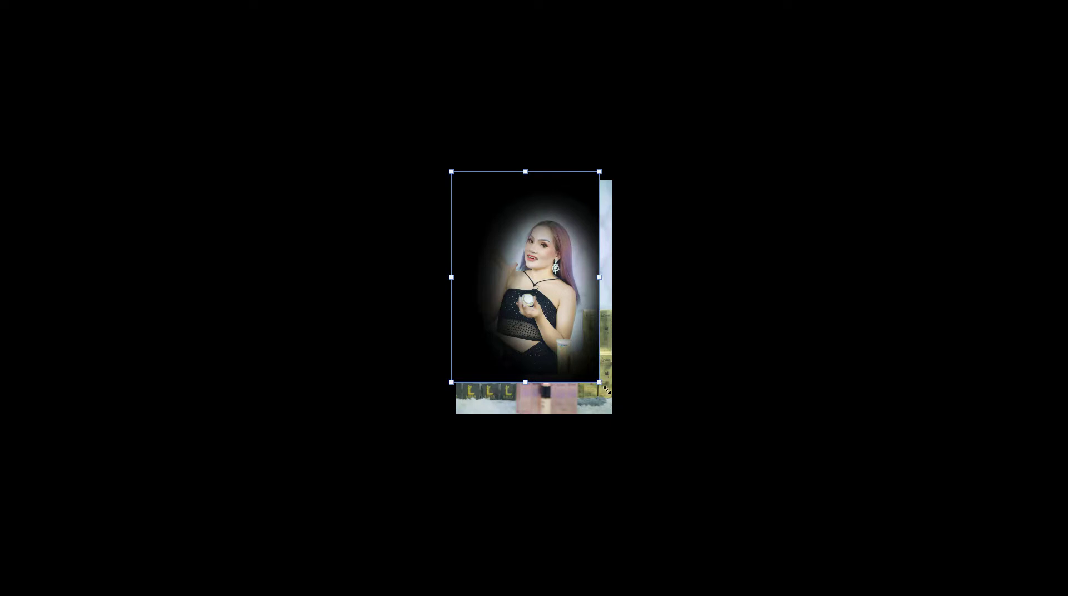